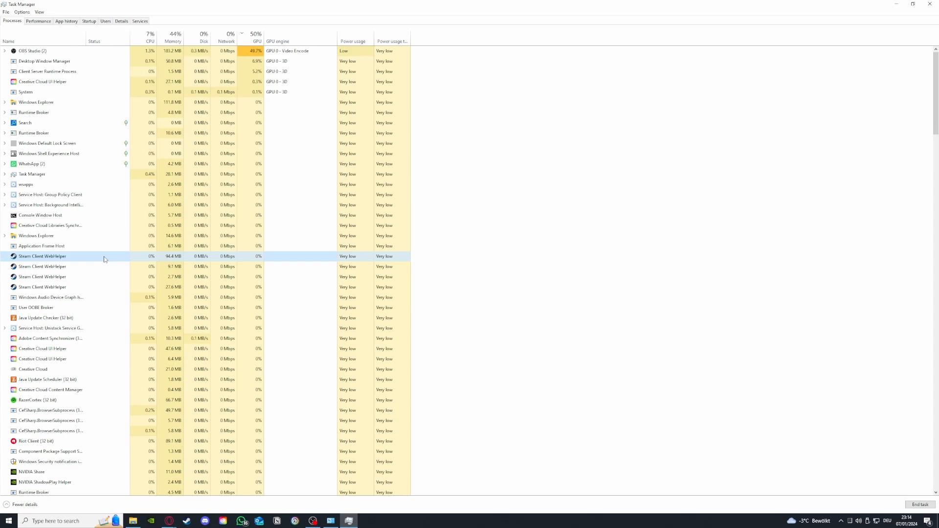
End the selected Steam Client WebHelper background process.
{"action": "right_click", "coordinate": [104, 258]}
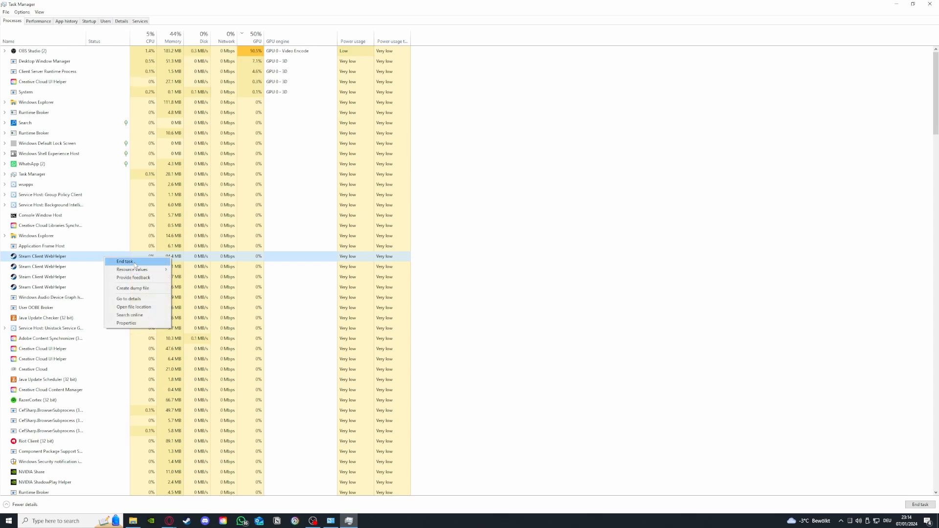
{"action": "left_click", "coordinate": [134, 263]}
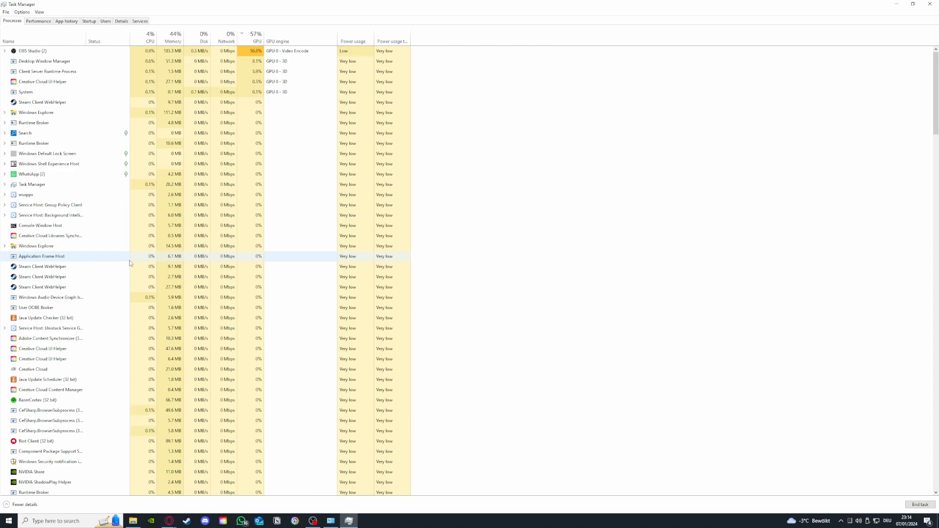
Examine the CPU and GPU performance graphs, and look through the list of running processes again.
{"action": "left_click", "coordinate": [38, 21]}
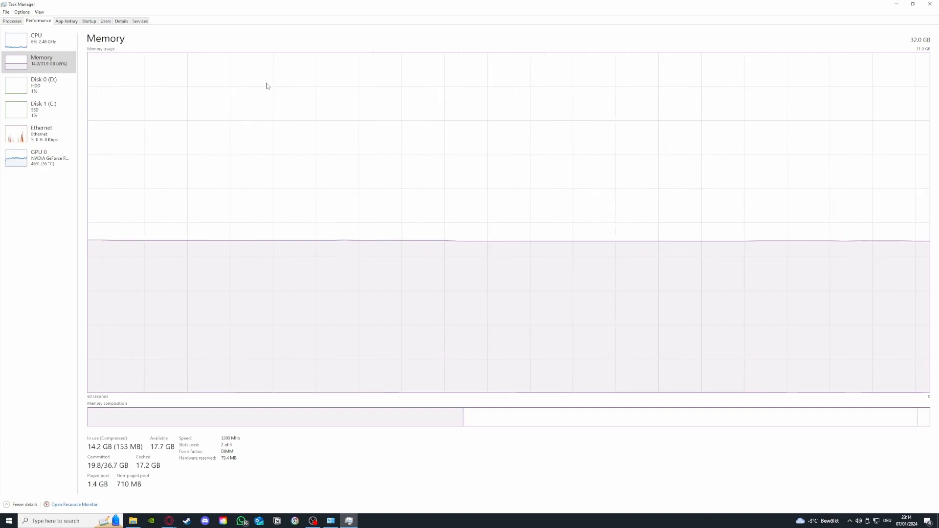
{"action": "left_click", "coordinate": [36, 51]}
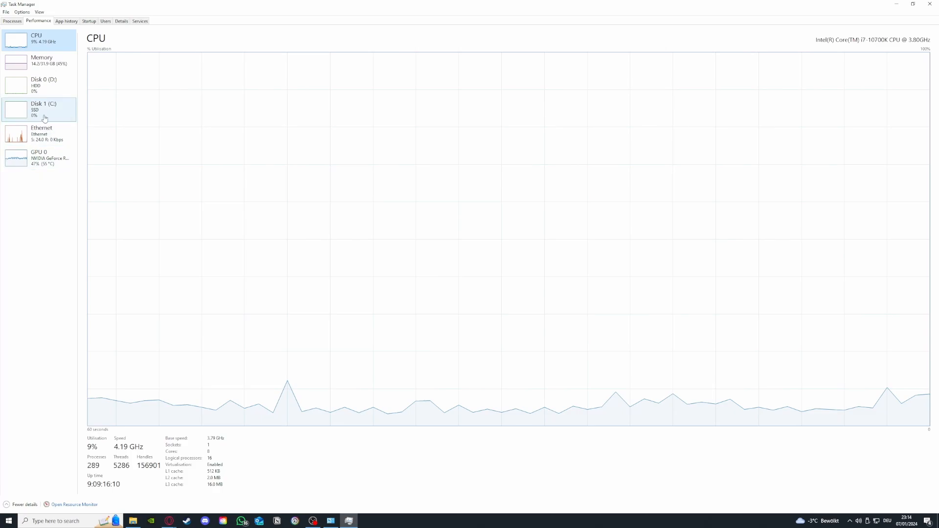
{"action": "left_click", "coordinate": [39, 158]}
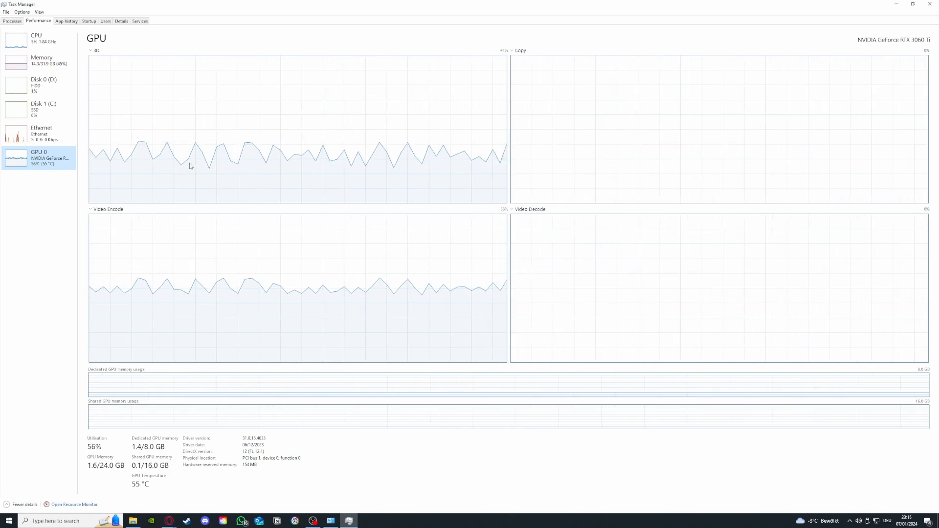
{"action": "left_click", "coordinate": [7, 20]}
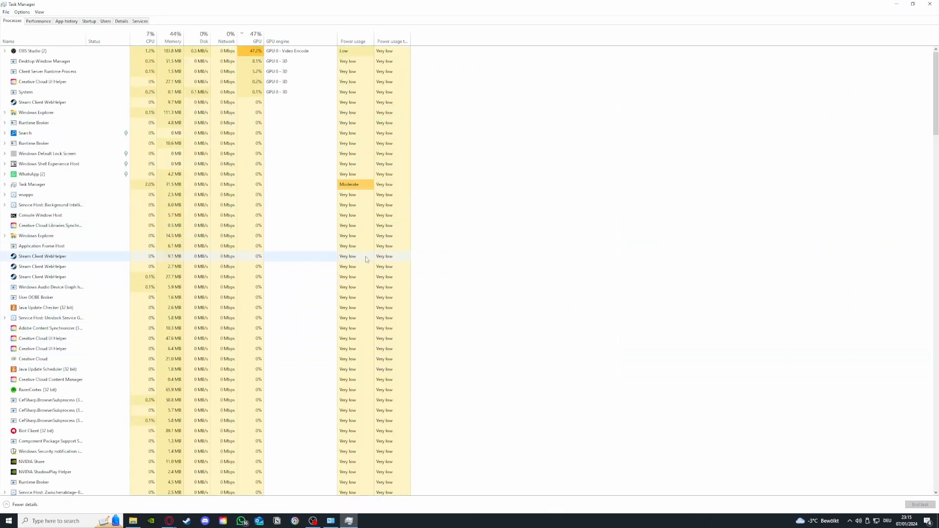
{"action": "scroll", "coordinate": [103, 272], "scroll_direction": "down", "scroll_amount": 3}
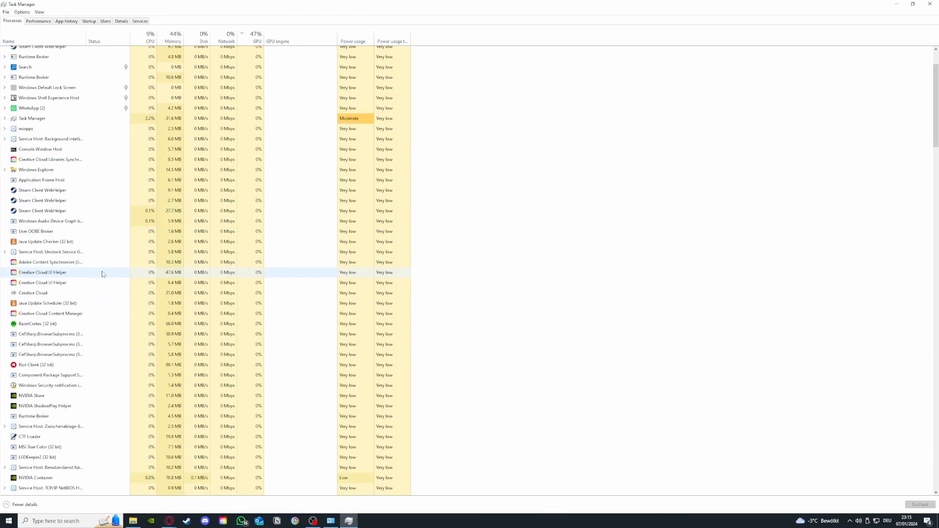
{"action": "scroll", "coordinate": [105, 272], "scroll_direction": "up", "scroll_amount": 3}
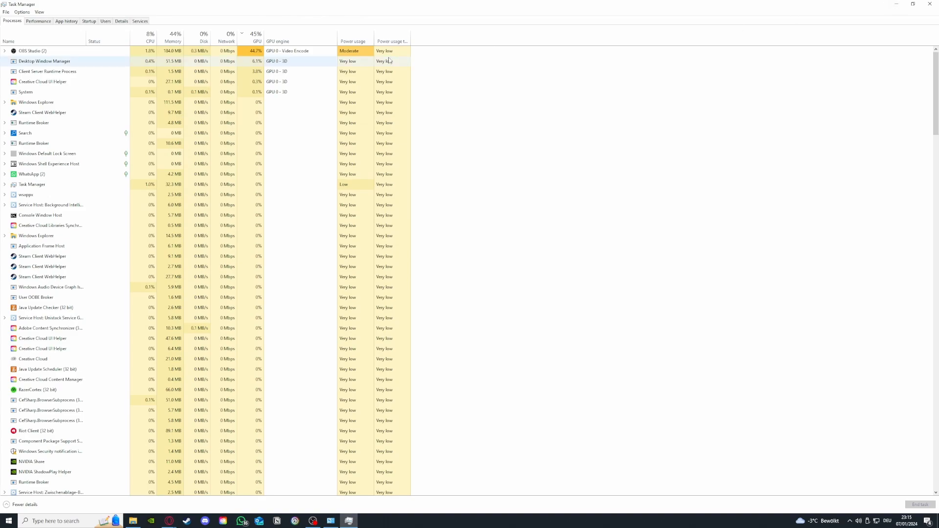
Review the startup apps and the actions offered for Parsec and iCUE without changing them, and close Task Manager.
{"action": "left_click", "coordinate": [69, 23]}
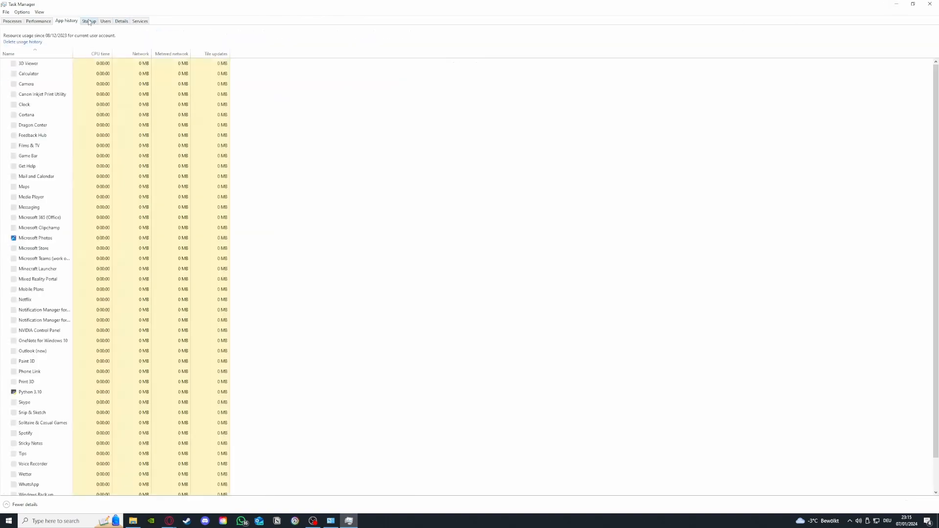
{"action": "key", "text": "ctrl+Tab"}
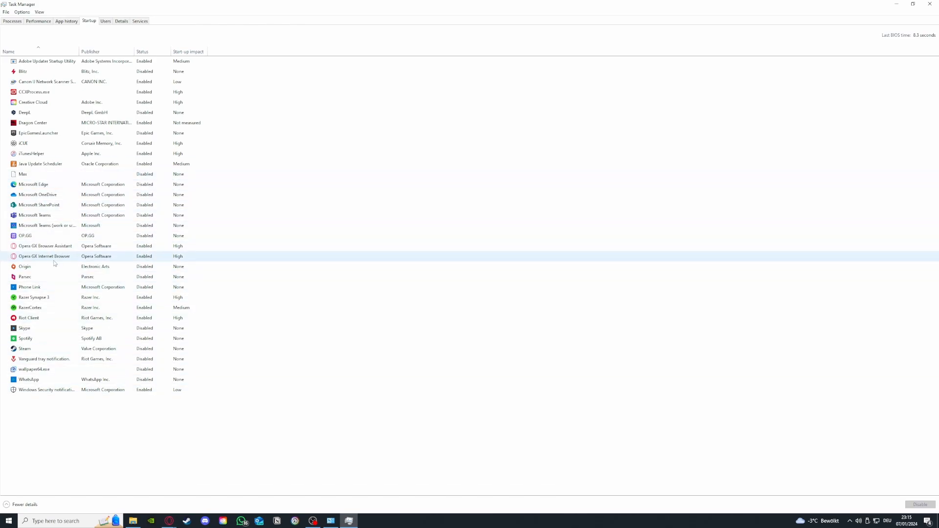
{"action": "left_click", "coordinate": [52, 278]}
{"action": "right_click", "coordinate": [62, 277]}
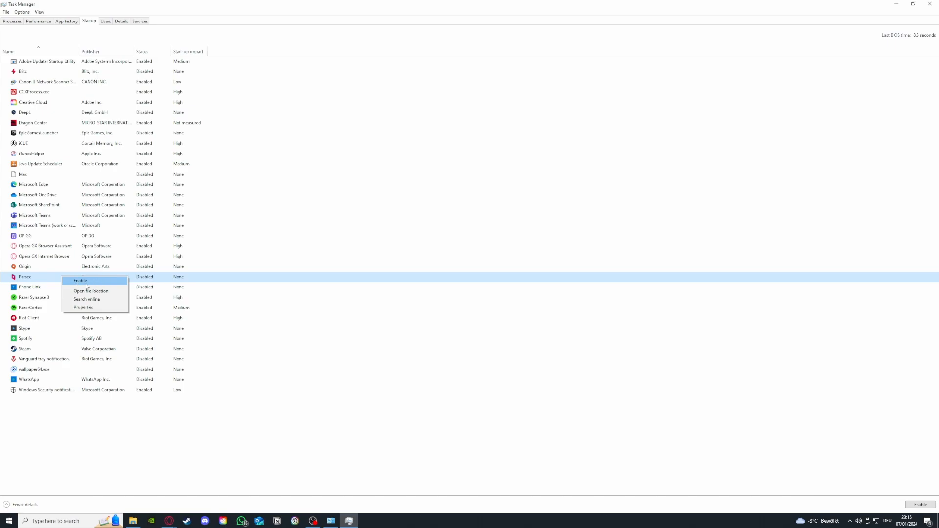
{"action": "left_click", "coordinate": [89, 146]}
{"action": "right_click", "coordinate": [55, 146]}
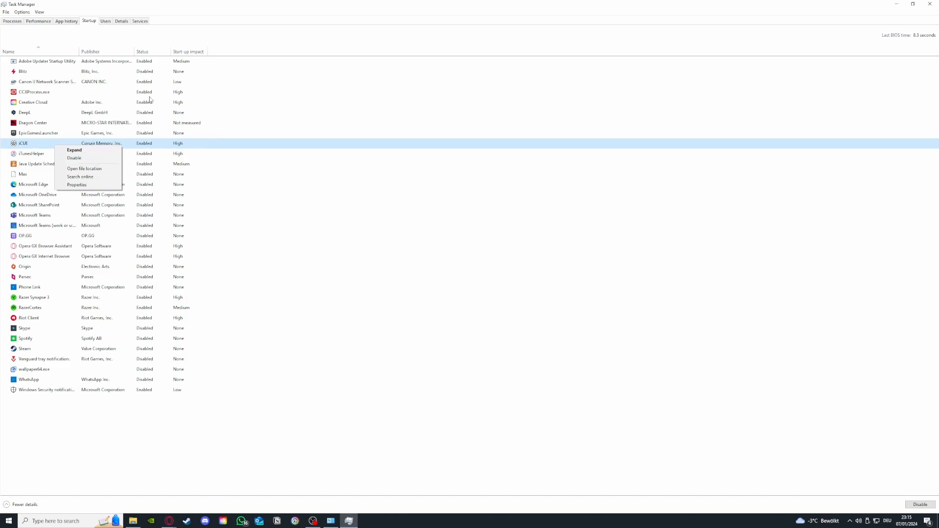
{"action": "left_click", "coordinate": [100, 159]}
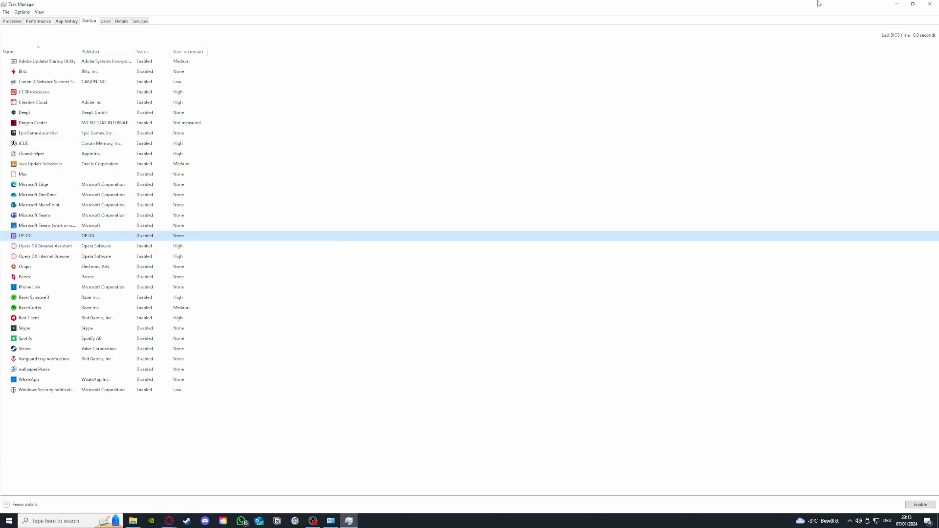
{"action": "left_click", "coordinate": [930, 4]}
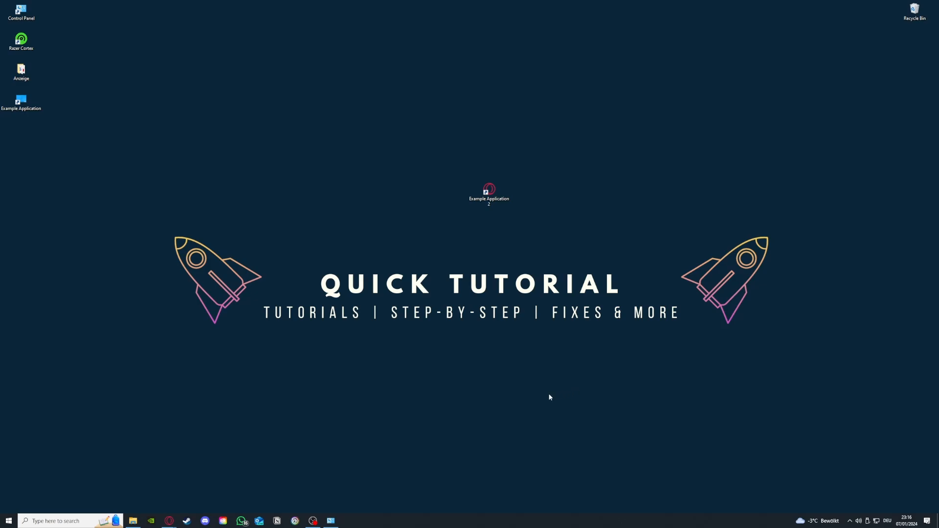
Reopen Task Manager from the taskbar and enlarge its window to show the GPU and power usage columns.
{"action": "right_click", "coordinate": [427, 525]}
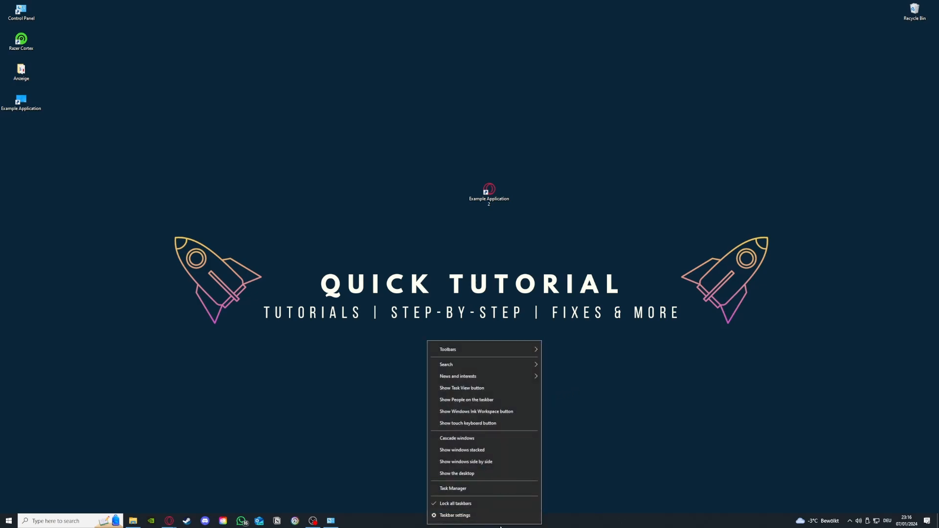
{"action": "left_click", "coordinate": [458, 489]}
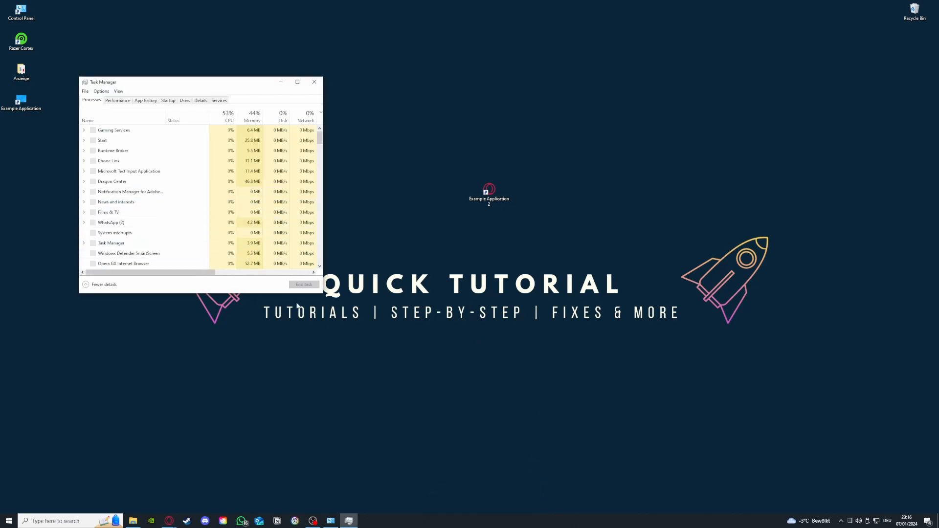
{"action": "left_click_drag", "start_coordinate": [318, 294], "coordinate": [610, 418]}
Look through the running processes, select individual Steam Client WebHelper entries, and close Task Manager.
{"action": "left_click", "coordinate": [202, 253]}
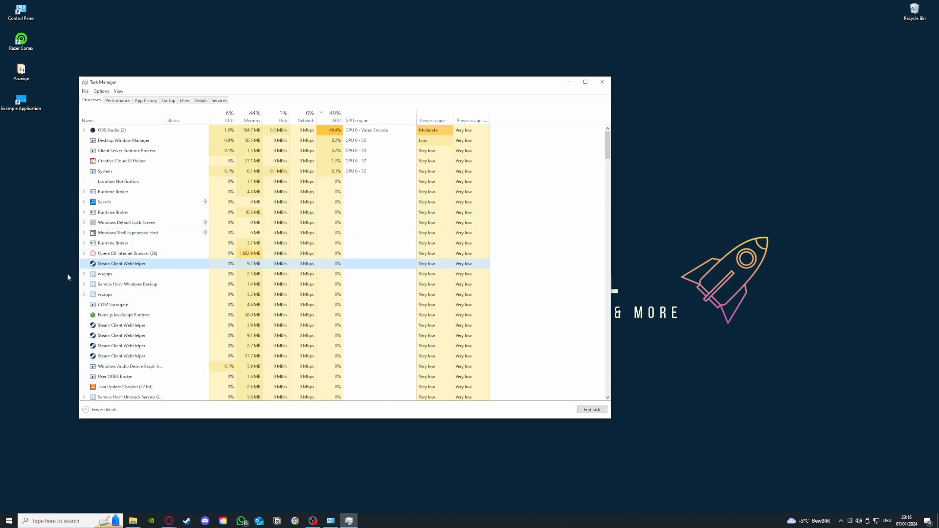
{"action": "scroll", "coordinate": [107, 309], "scroll_direction": "down", "scroll_amount": 3}
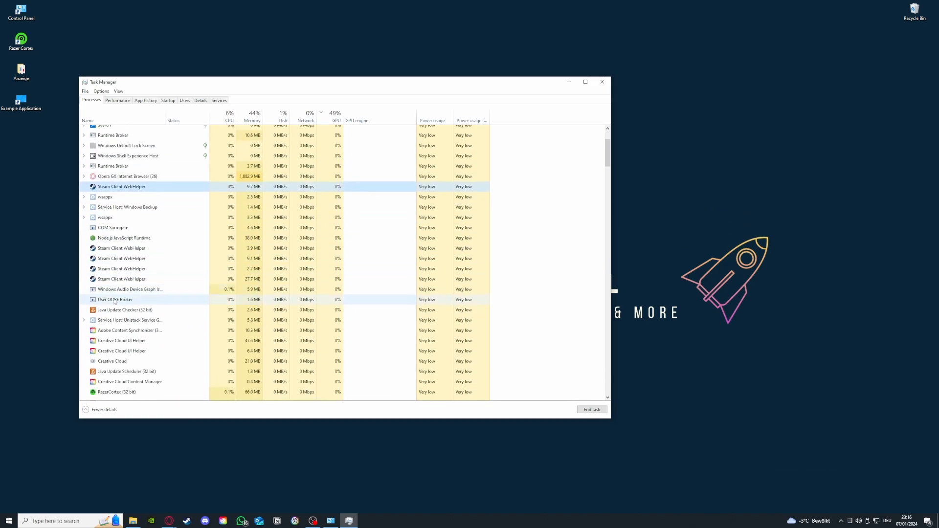
{"action": "left_click", "coordinate": [111, 246]}
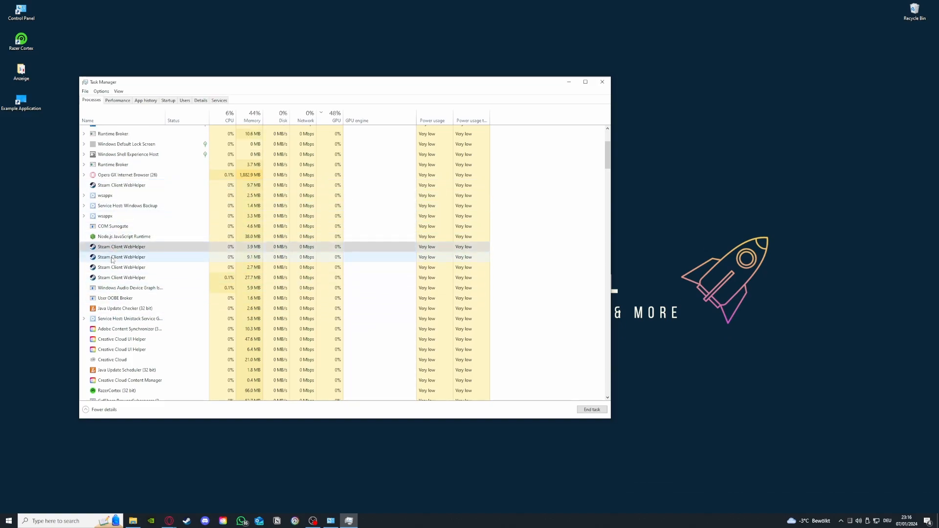
{"action": "left_click", "coordinate": [117, 278]}
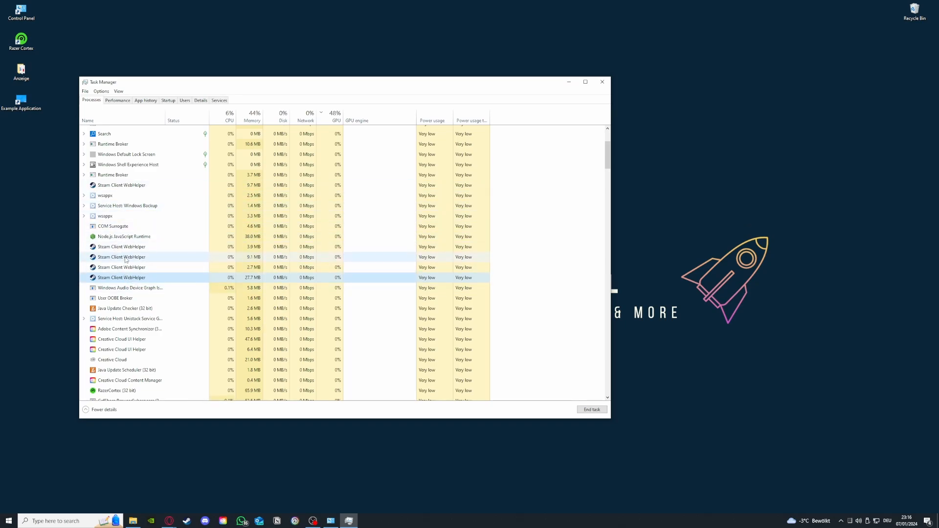
{"action": "left_click", "coordinate": [601, 79]}
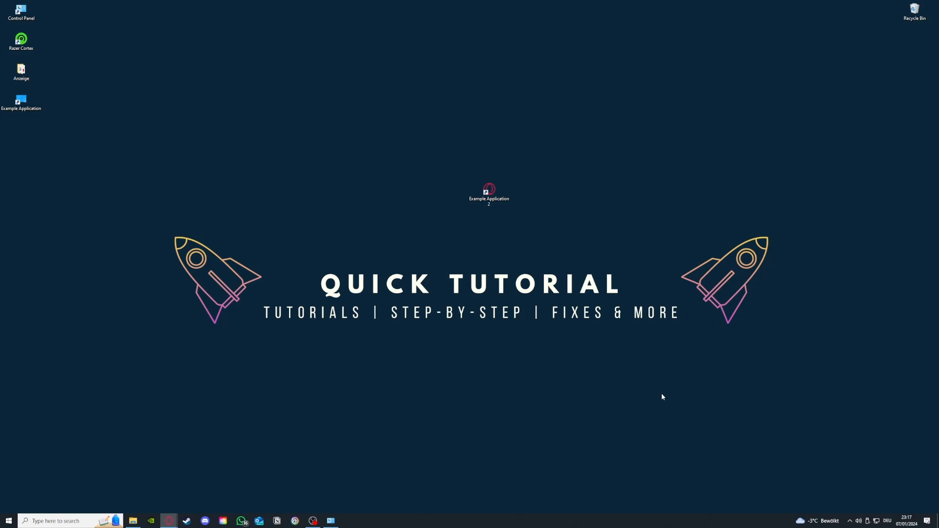
Open Administrative Tools from Control Panel's System and Security category and place its window beside the Control Panel window.
{"action": "left_click", "coordinate": [331, 521]}
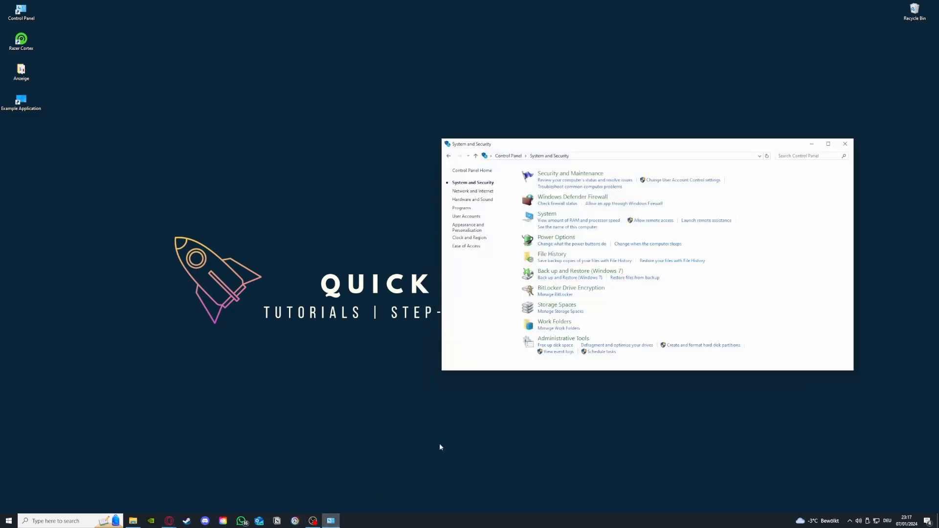
{"action": "mouse_move", "coordinate": [558, 344]}
{"action": "left_mouse_down"}
{"action": "mouse_move", "coordinate": [440, 332]}
{"action": "mouse_move", "coordinate": [550, 341]}
{"action": "left_mouse_up"}
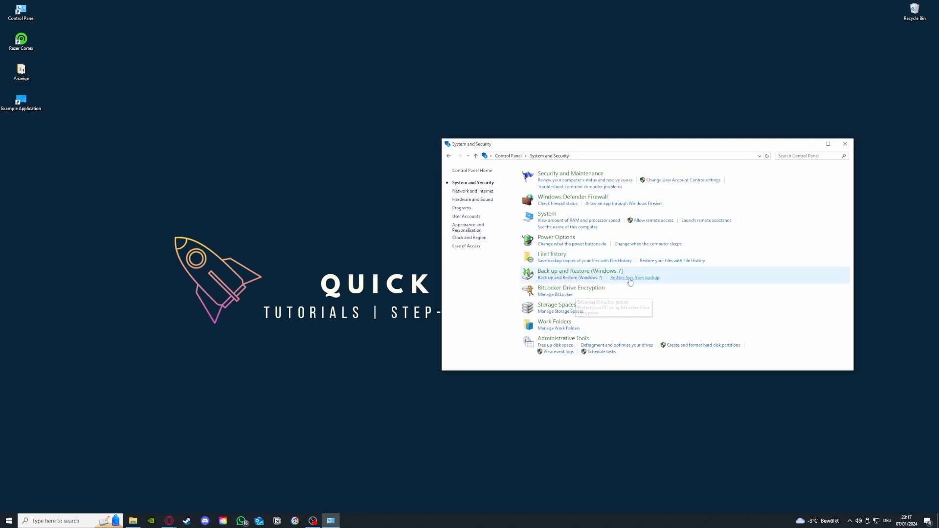
{"action": "left_click", "coordinate": [578, 338]}
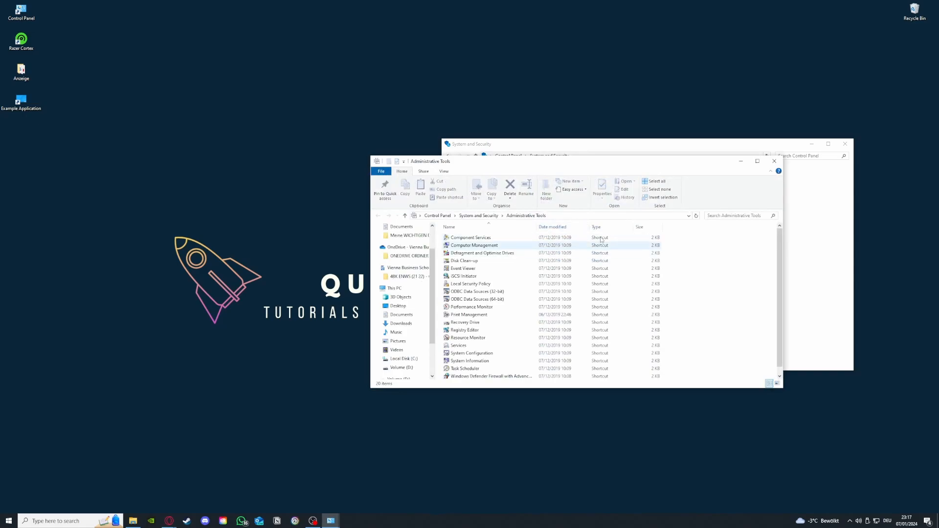
{"action": "left_click_drag", "start_coordinate": [578, 161], "coordinate": [229, 106]}
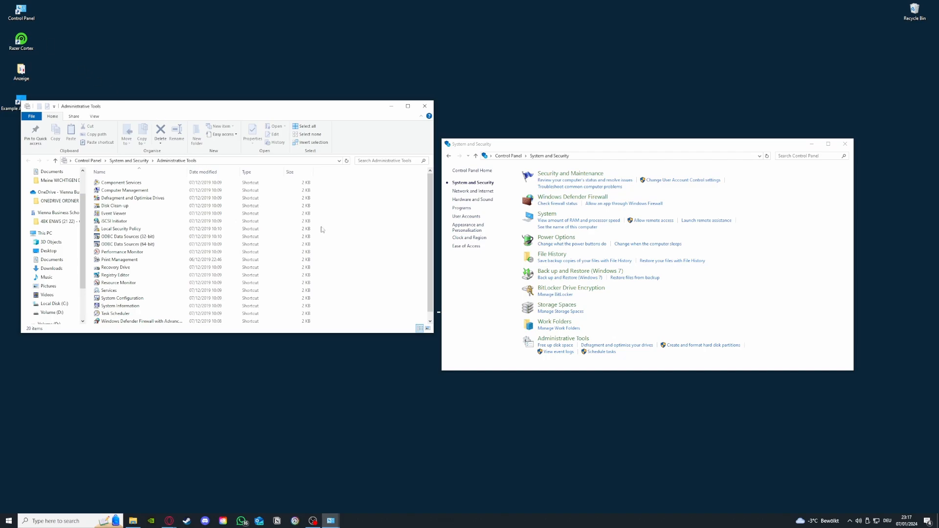
{"action": "left_click", "coordinate": [76, 522]}
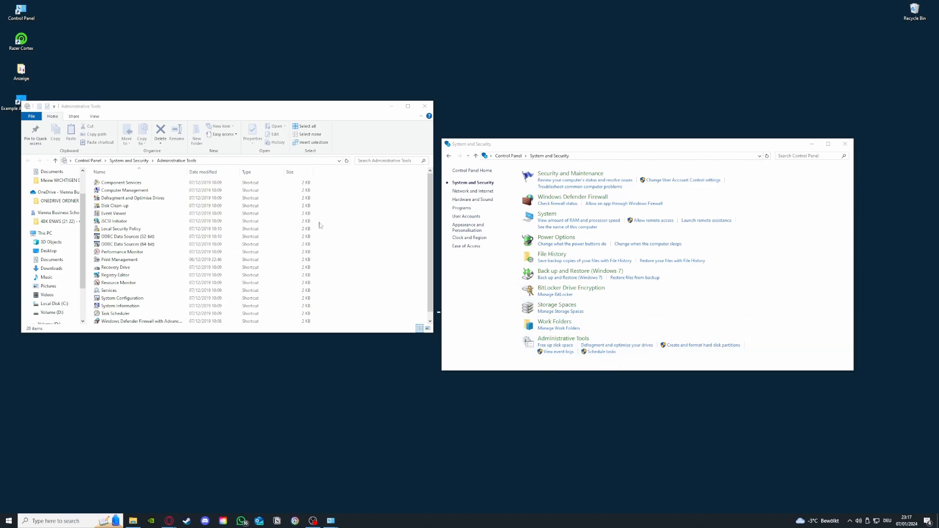
Check the drive choices in Disk Clean-up, keeping (C:) selected, and close it together with both open windows without cleaning.
{"action": "double_click", "coordinate": [121, 206]}
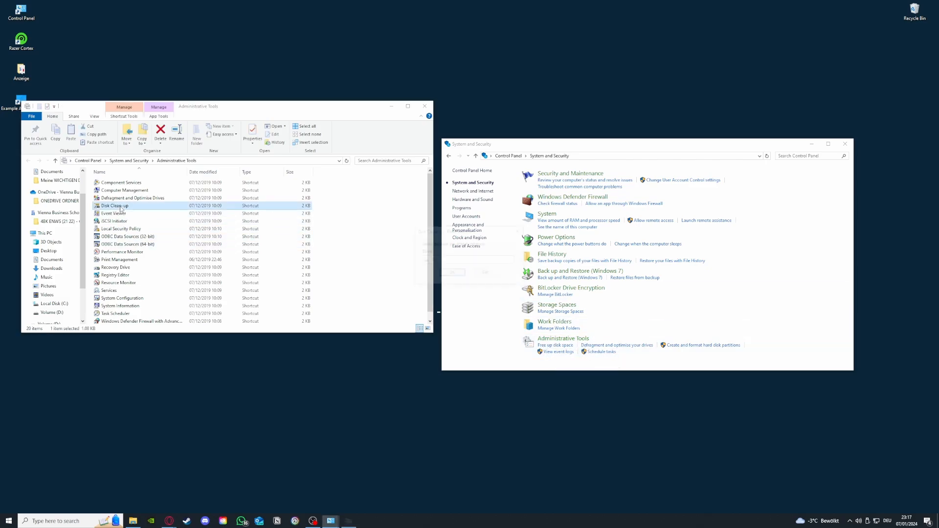
{"action": "left_click", "coordinate": [468, 261]}
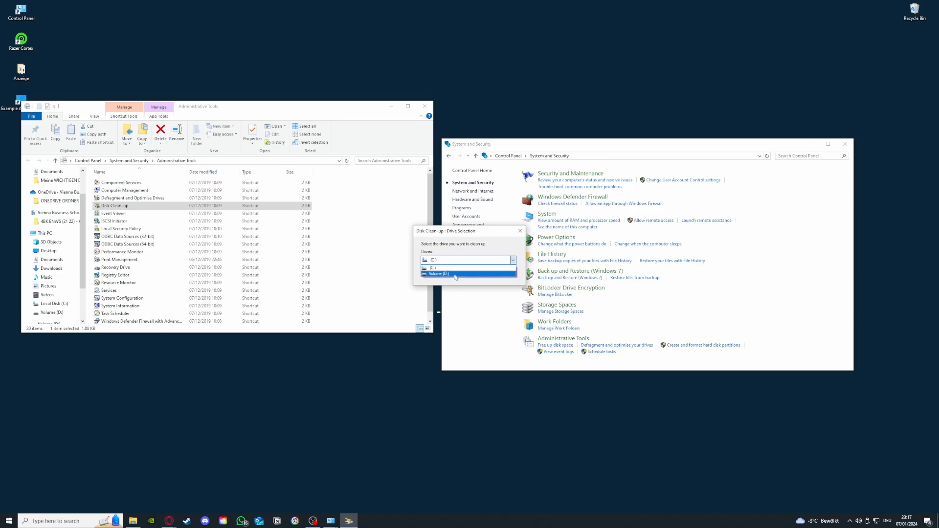
{"action": "left_click", "coordinate": [455, 268]}
{"action": "left_click", "coordinate": [520, 231]}
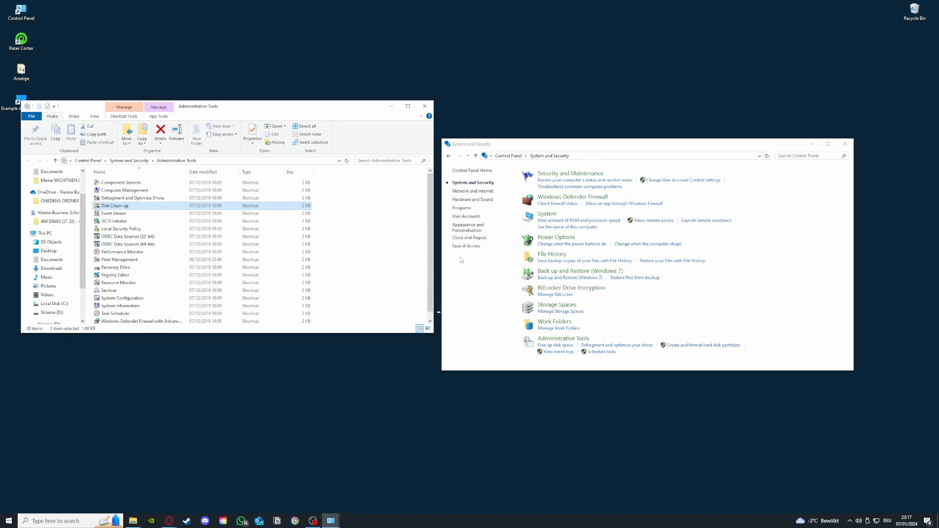
{"action": "left_click", "coordinate": [425, 106]}
{"action": "left_click", "coordinate": [845, 144]}
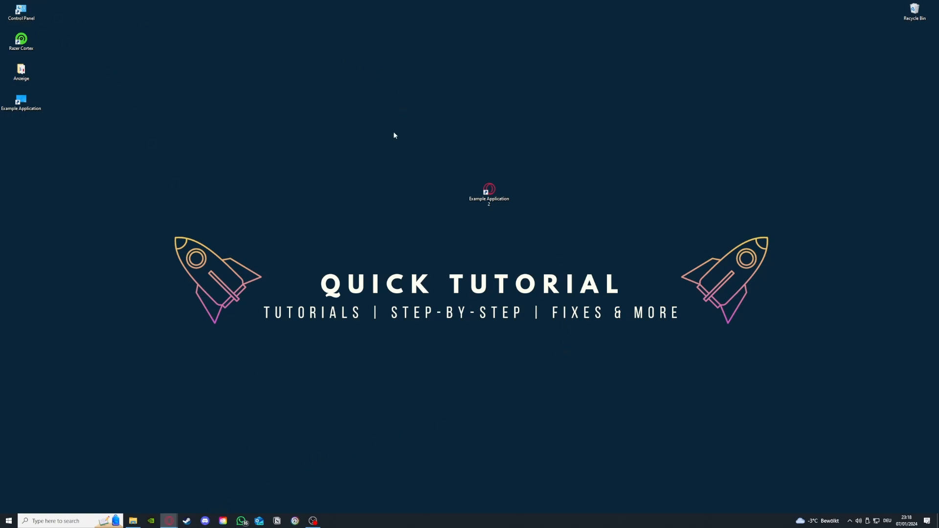
Open Control Panel's Programs and Features list and look through the installed programs down to the Microsoft entries.
{"action": "double_click", "coordinate": [36, 13]}
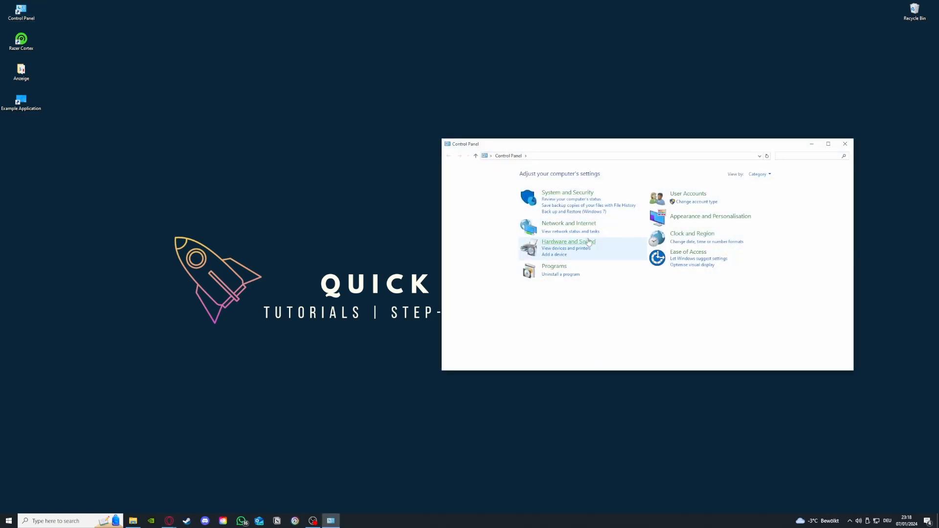
{"action": "left_click", "coordinate": [562, 278]}
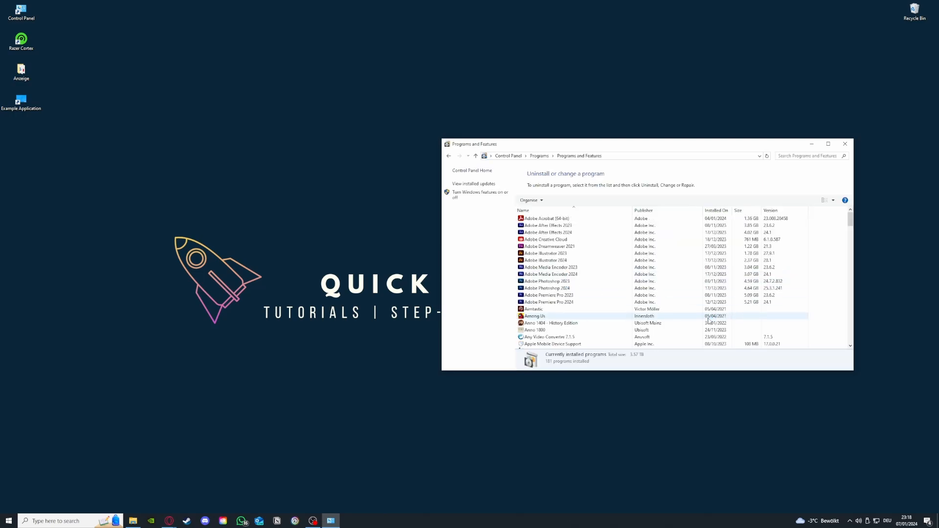
{"action": "scroll", "coordinate": [708, 320], "scroll_direction": "down", "scroll_amount": 12}
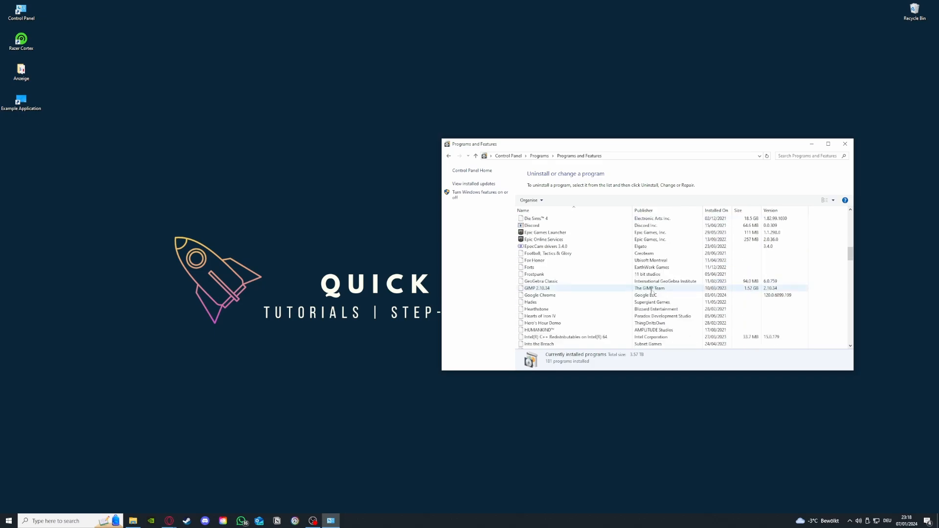
{"action": "scroll", "coordinate": [653, 292], "scroll_direction": "down", "scroll_amount": 12}
{"action": "scroll", "coordinate": [608, 296], "scroll_direction": "up", "scroll_amount": 6}
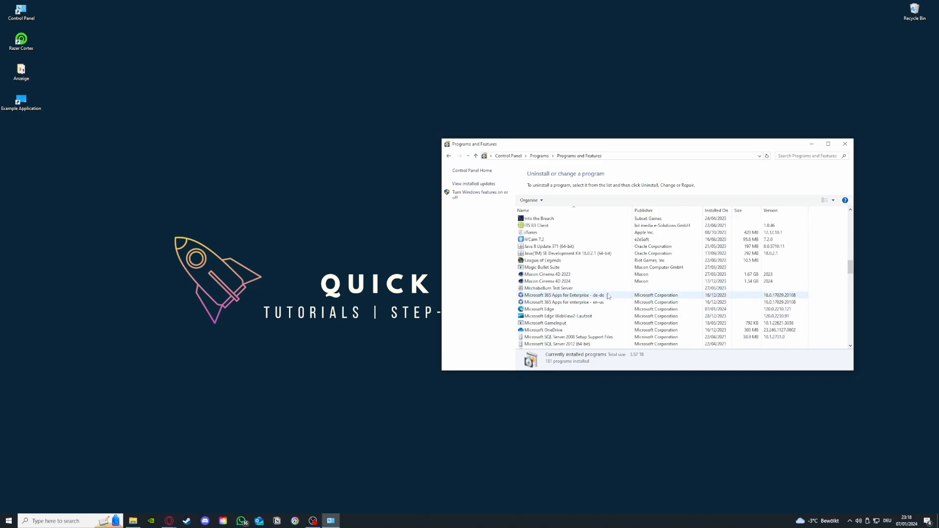
{"action": "scroll", "coordinate": [609, 296], "scroll_direction": "down", "scroll_amount": 4}
{"action": "scroll", "coordinate": [562, 303], "scroll_direction": "up", "scroll_amount": 1}
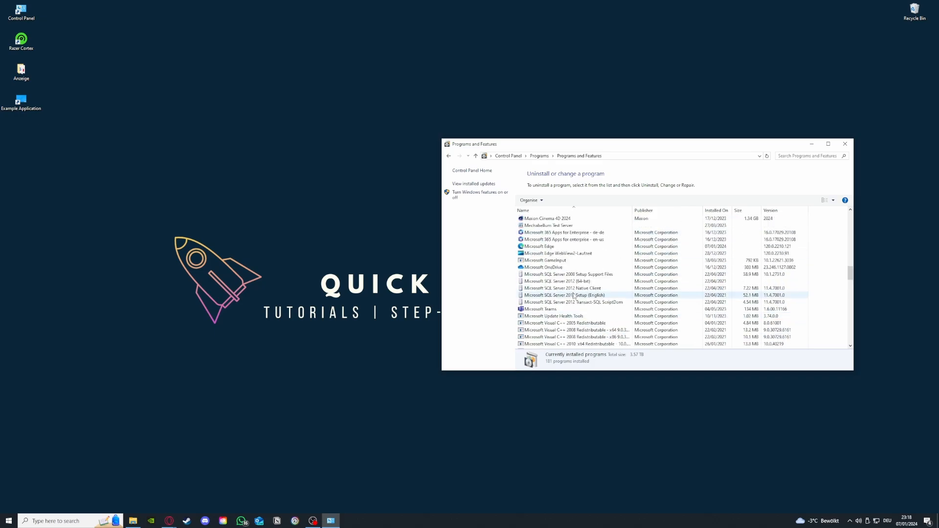
Bring up the uninstall option for Microsoft Teams, dismiss it without uninstalling, and return to the Control Panel home page.
{"action": "left_click", "coordinate": [543, 311]}
{"action": "right_click", "coordinate": [543, 310]}
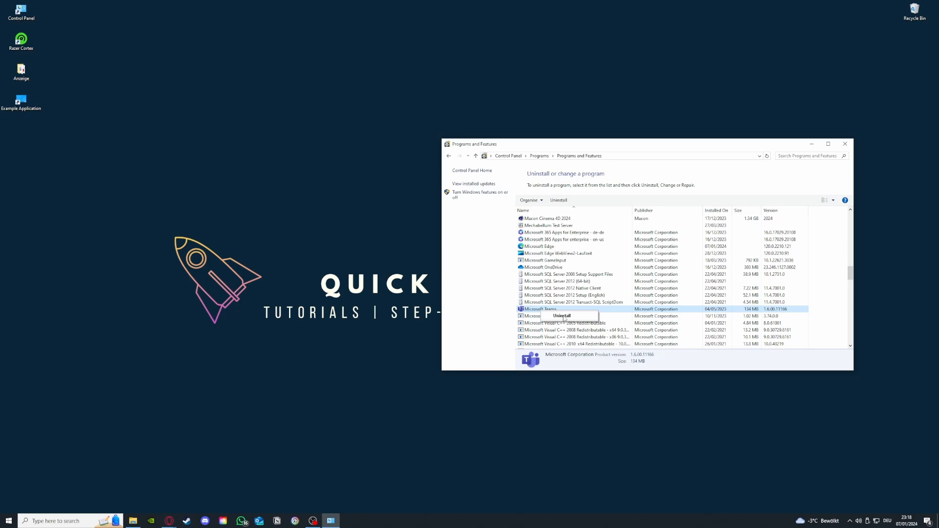
{"action": "left_click", "coordinate": [469, 252]}
{"action": "left_click", "coordinate": [449, 156]}
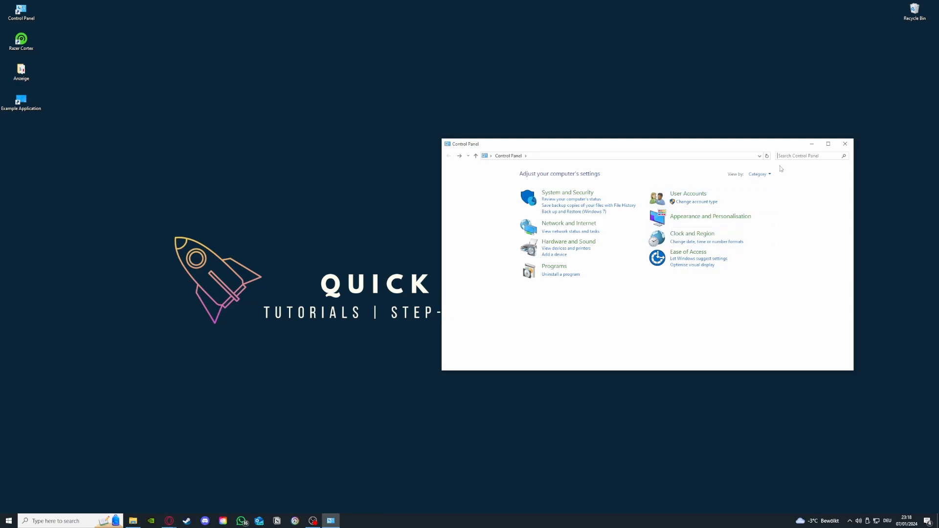
Search Control Panel for "window", open Windows Defender Firewall, and look through the apps allowed to communicate through it.
{"action": "type", "text": "window"}
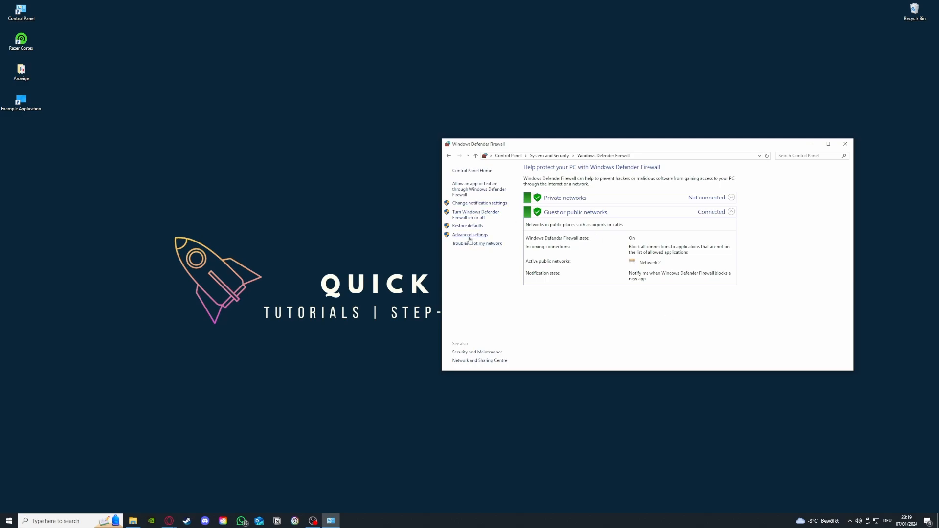
{"action": "left_click", "coordinate": [472, 189]}
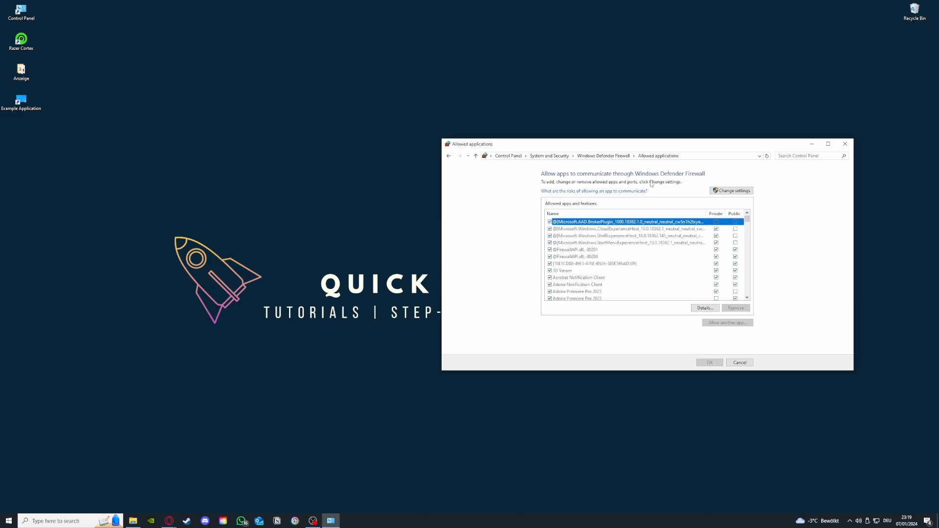
{"action": "left_click", "coordinate": [449, 156]}
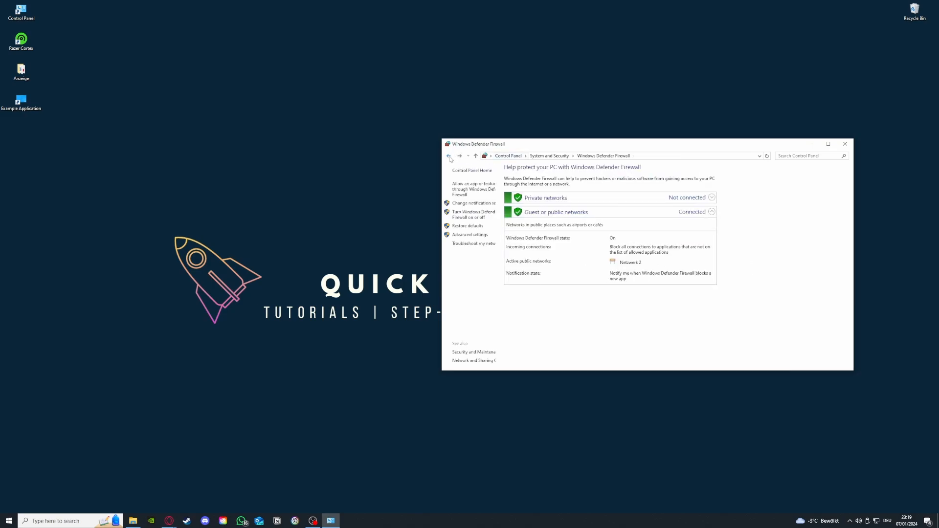
{"action": "left_click", "coordinate": [471, 189]}
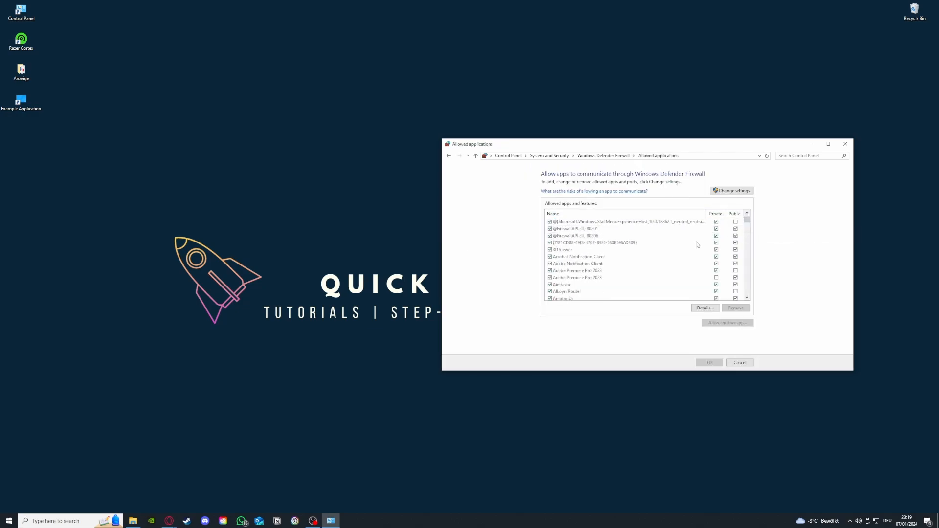
{"action": "scroll", "coordinate": [697, 244], "scroll_direction": "down", "scroll_amount": 10}
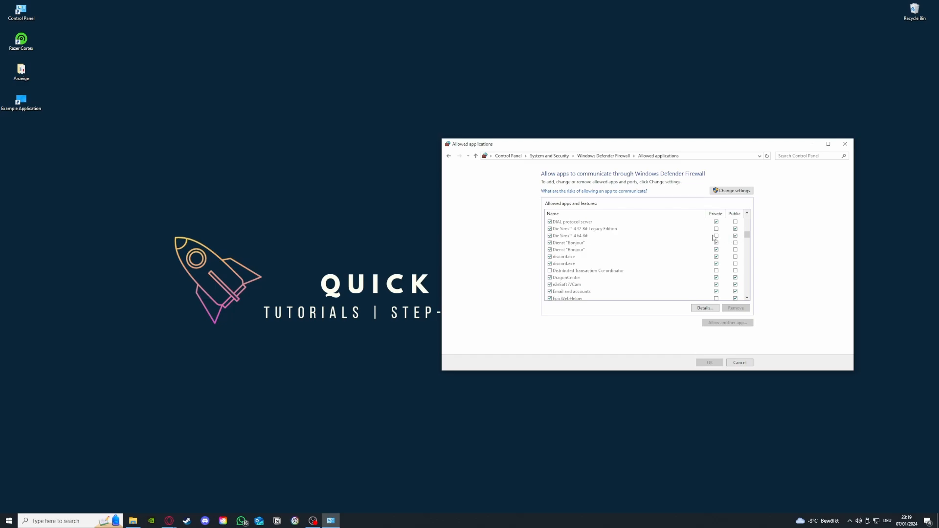
Return to the firewall overview, open its advanced settings, and examine the Outbound Rules and Inbound Rules lists.
{"action": "left_click", "coordinate": [448, 157]}
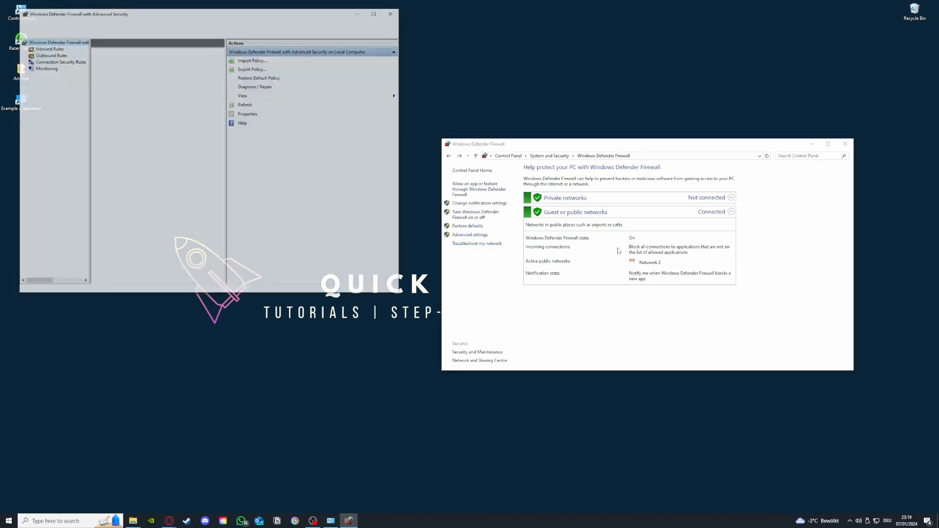
{"action": "scroll", "coordinate": [145, 113], "scroll_direction": "down", "scroll_amount": 3}
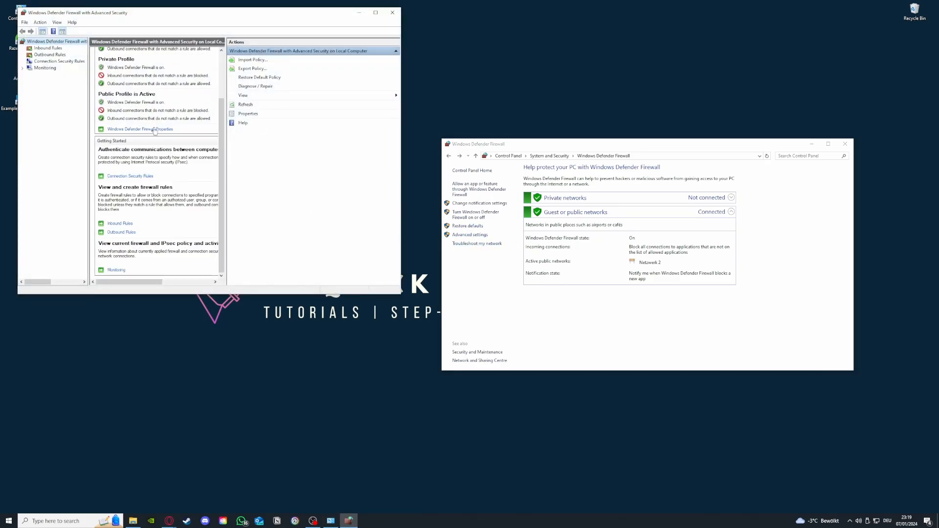
{"action": "left_click", "coordinate": [49, 49]}
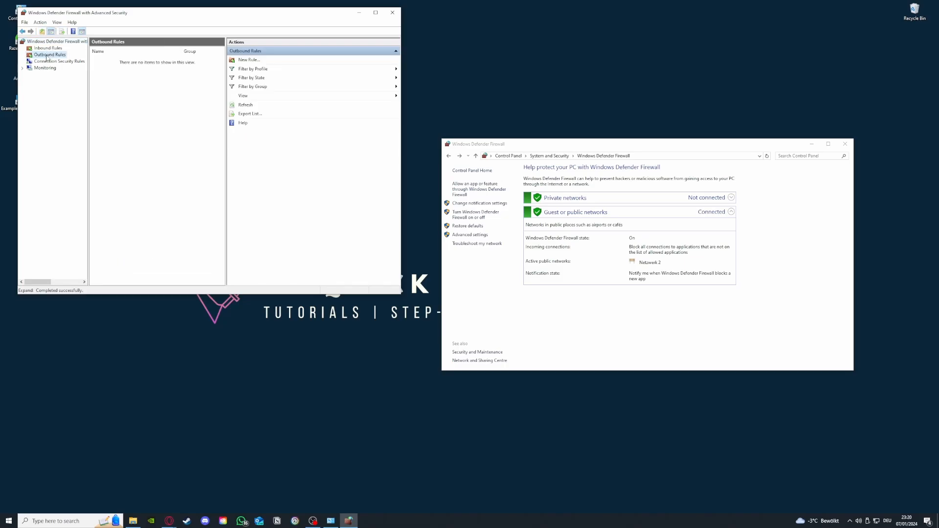
{"action": "left_click", "coordinate": [50, 54]}
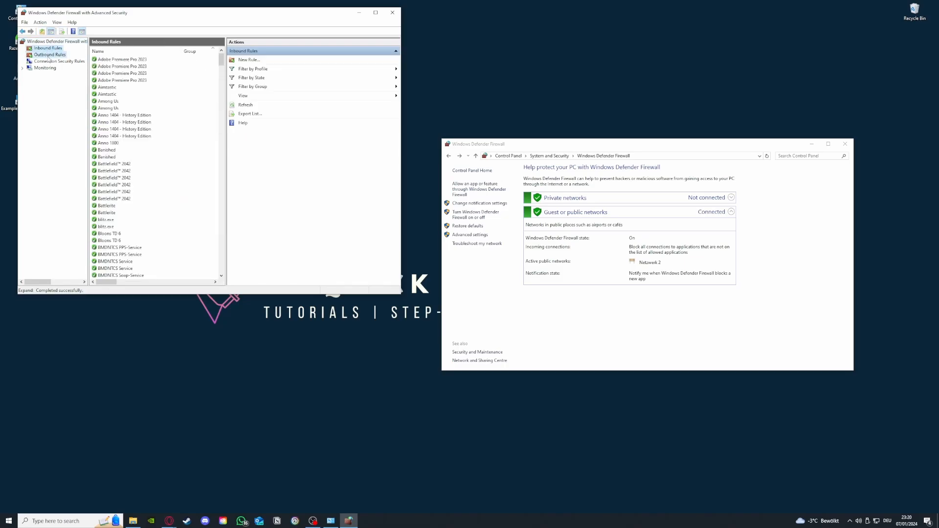
{"action": "left_click", "coordinate": [49, 49]}
{"action": "scroll", "coordinate": [153, 146], "scroll_direction": "down", "scroll_amount": 5}
{"action": "scroll", "coordinate": [153, 147], "scroll_direction": "down", "scroll_amount": 15}
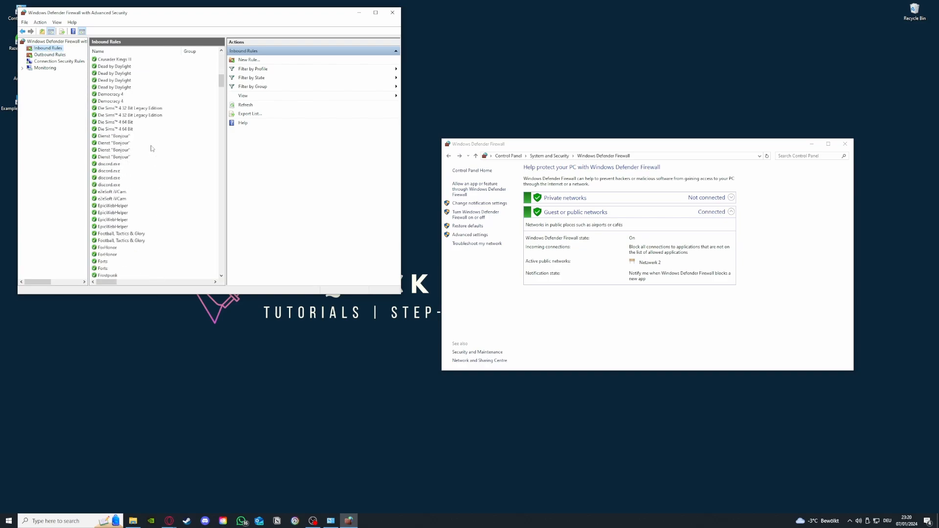
Open the New Inbound Rule Wizard, close it without creating a rule, and look further down the inbound rules.
{"action": "left_click", "coordinate": [261, 61]}
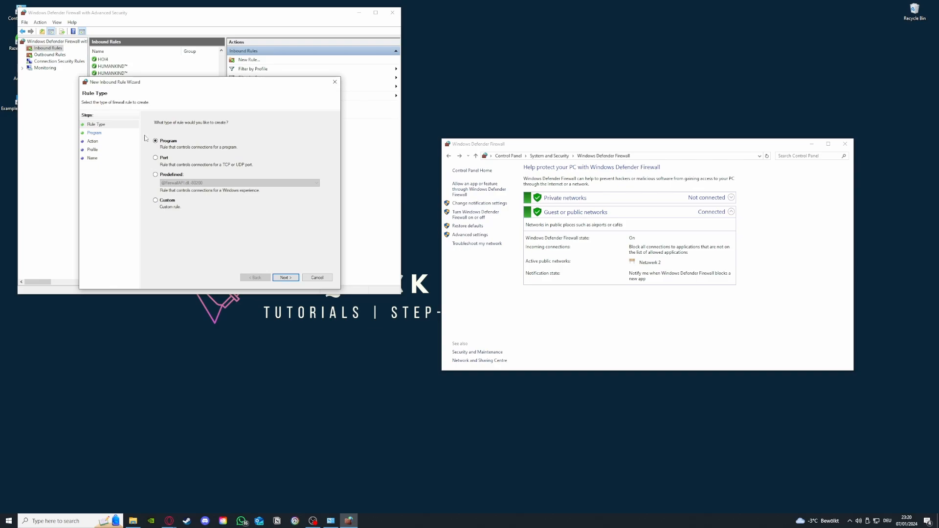
{"action": "left_click", "coordinate": [339, 84]}
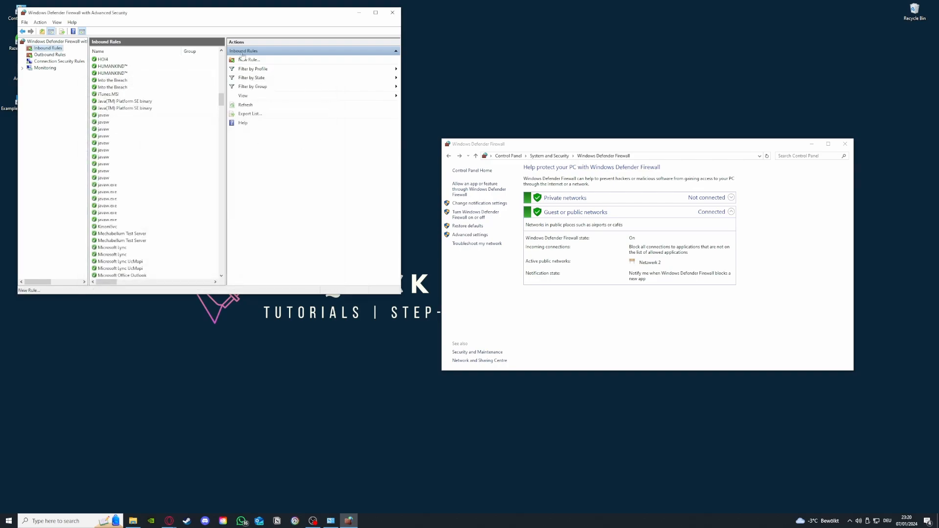
{"action": "scroll", "coordinate": [173, 237], "scroll_direction": "down", "scroll_amount": 10}
{"action": "scroll", "coordinate": [172, 236], "scroll_direction": "down", "scroll_amount": 8}
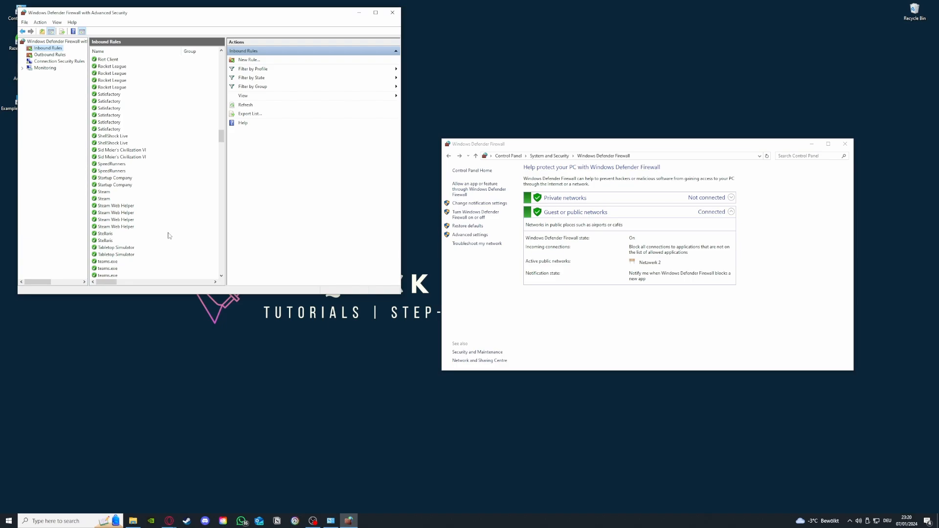
Switch to Outbound Rules, look through the entries down to File and Printer Sharing, and return to the start of the list.
{"action": "left_click", "coordinate": [49, 55]}
{"action": "left_click", "coordinate": [49, 49]}
{"action": "left_click", "coordinate": [49, 54]}
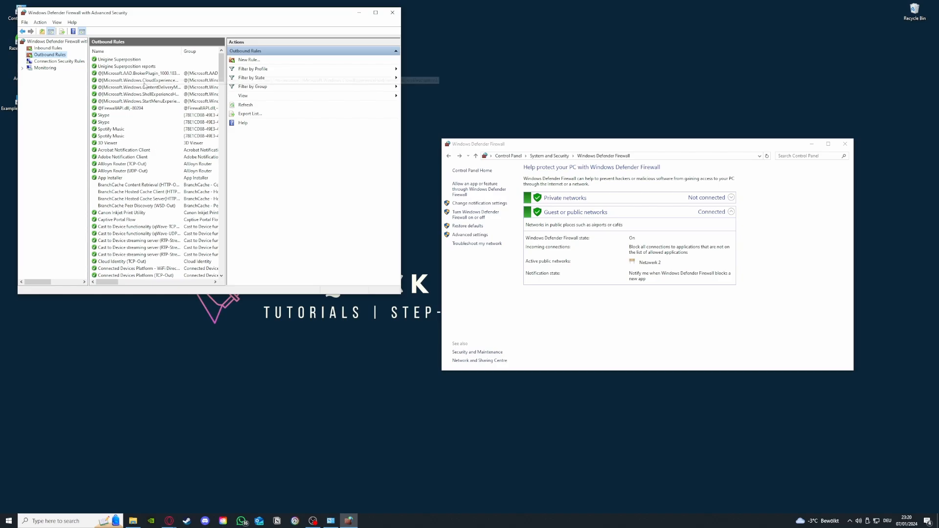
{"action": "left_click_drag", "start_coordinate": [222, 71], "coordinate": [223, 112]}
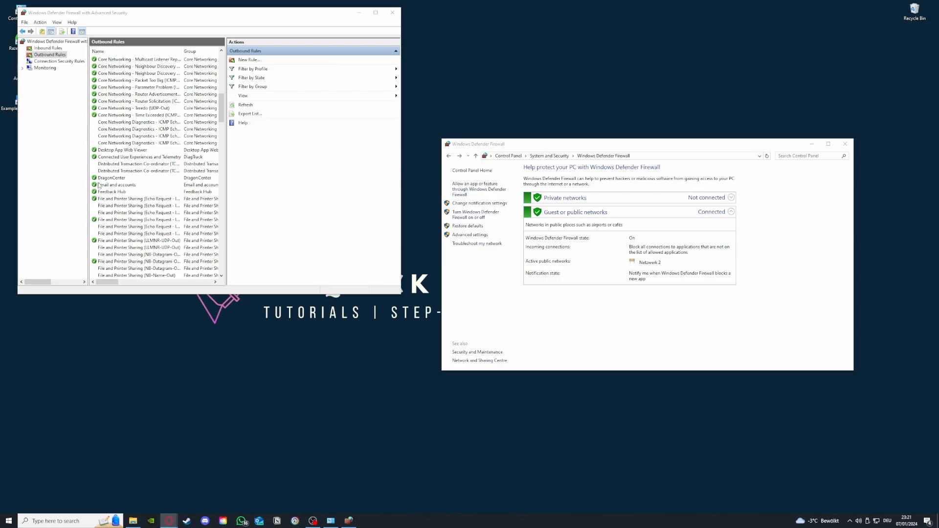
{"action": "scroll", "coordinate": [100, 186], "scroll_direction": "up", "scroll_amount": 10}
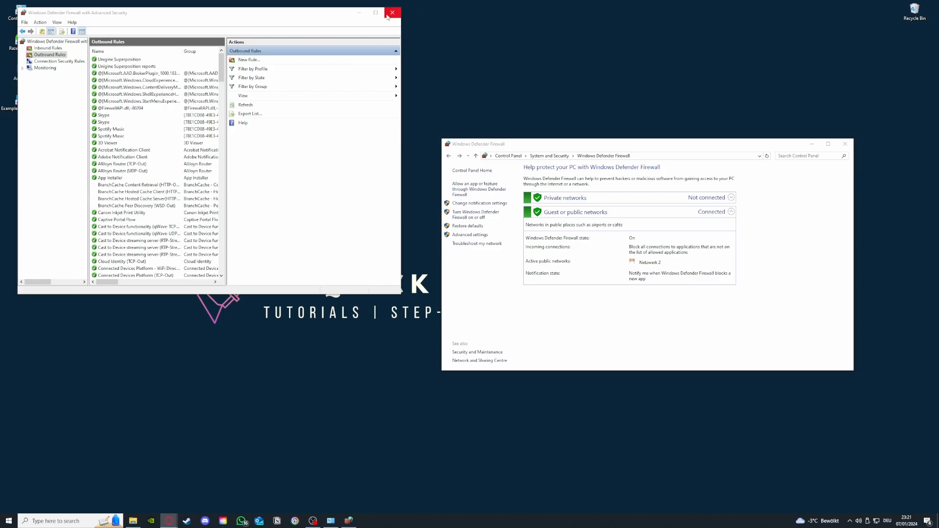
View the Inbound Rules and Outbound Rules lists once more and close both firewall windows.
{"action": "left_click", "coordinate": [40, 49]}
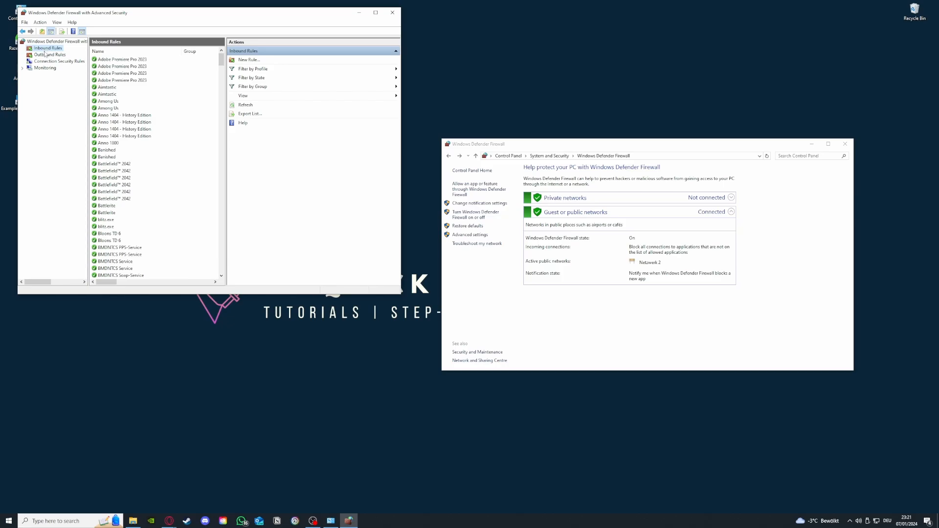
{"action": "left_click", "coordinate": [45, 55]}
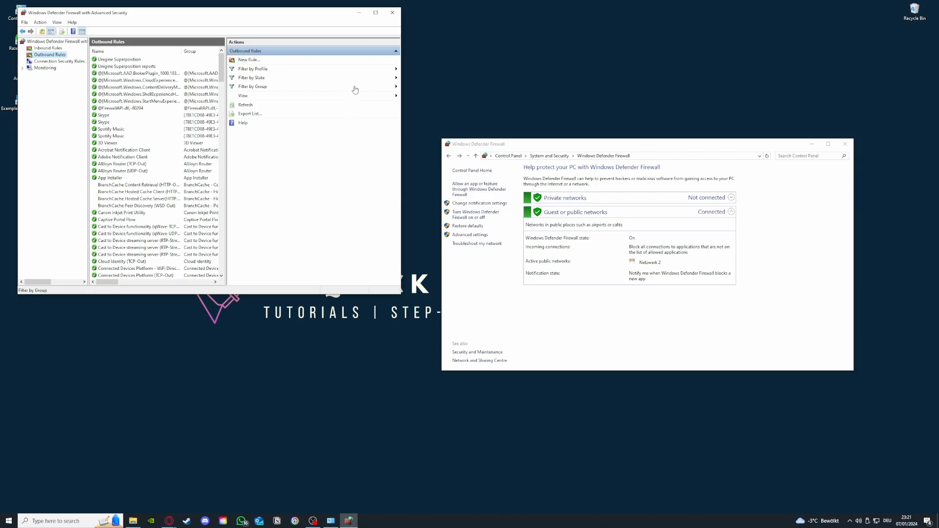
{"action": "left_click", "coordinate": [393, 13]}
{"action": "left_click", "coordinate": [844, 145]}
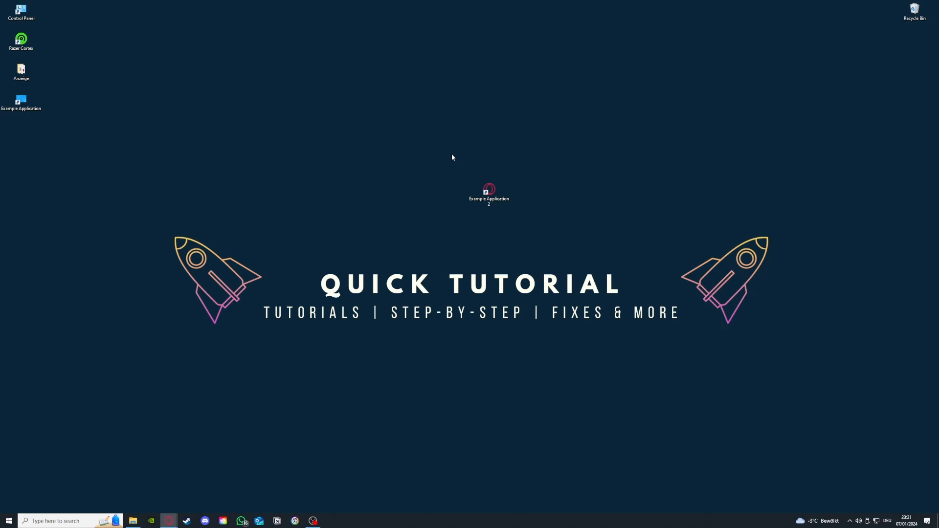
Move the Example Application 2 shortcut to the empty desktop area above the wallpaper's word QUICK.
{"action": "left_click_drag", "start_coordinate": [489, 191], "coordinate": [362, 161]}
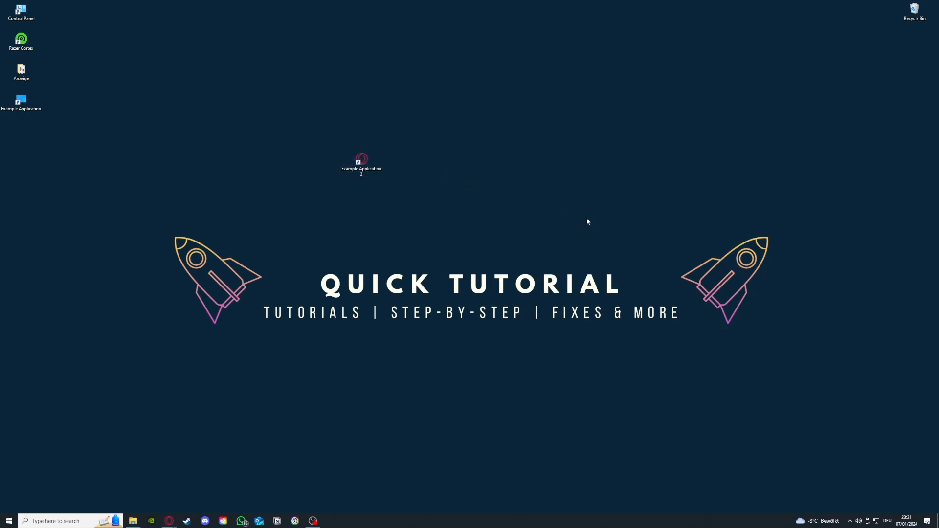